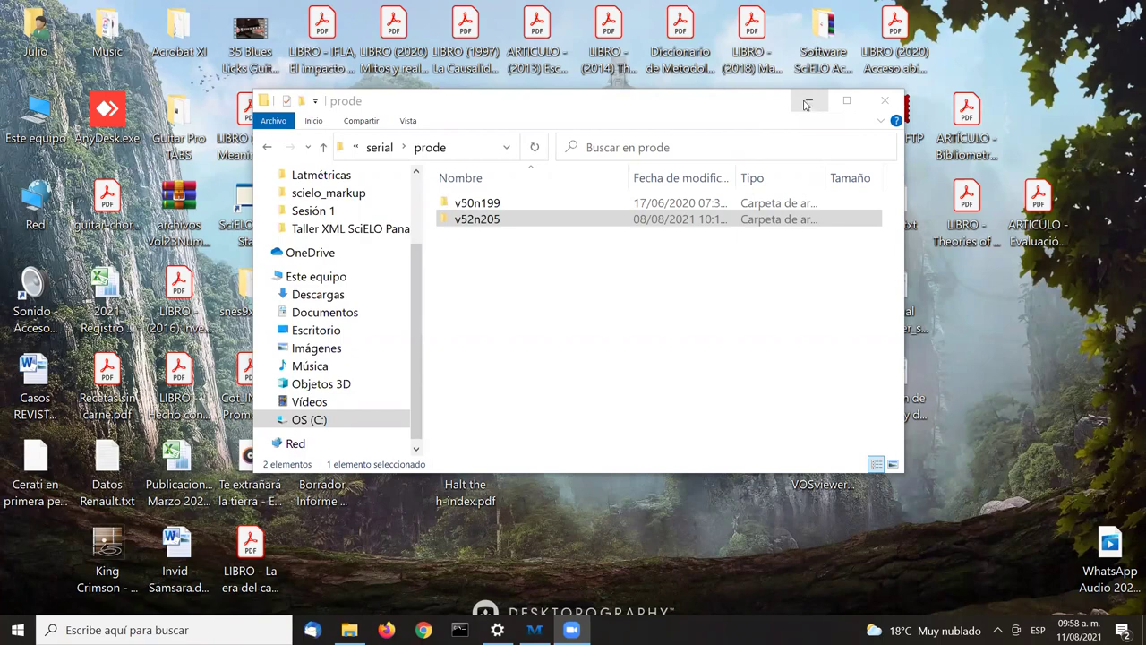
Step: Minimize the prode folder window and move the Markup96 shortcut to an empty desktop spot above the WhatsApp Audio file
click(805, 105)
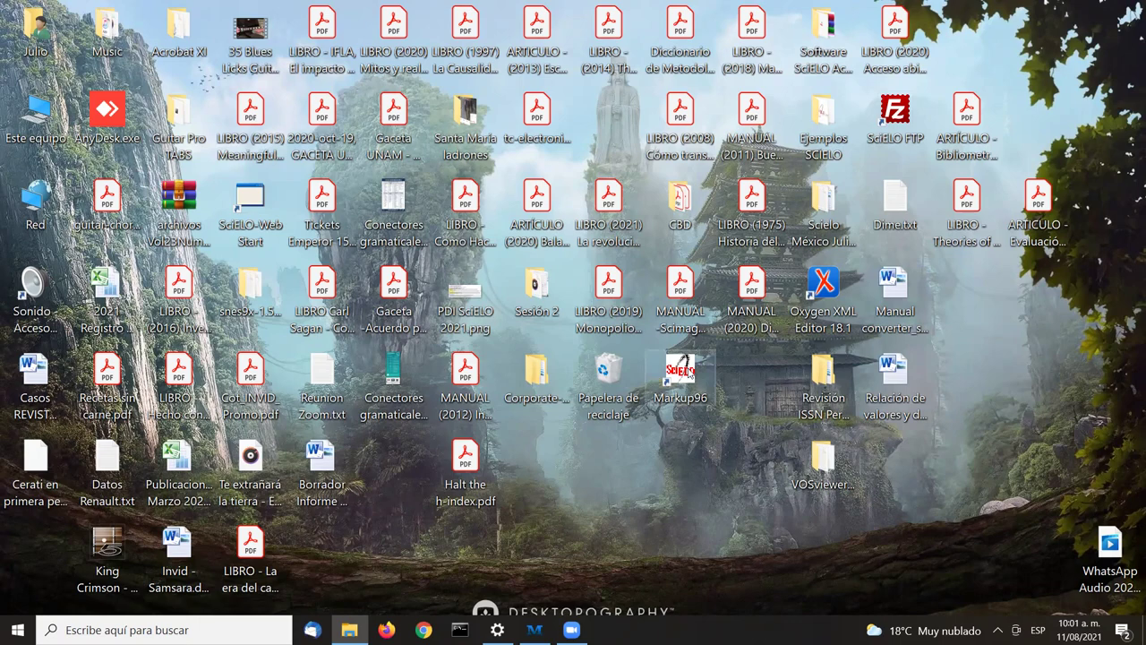
drag(685, 374, 1099, 306)
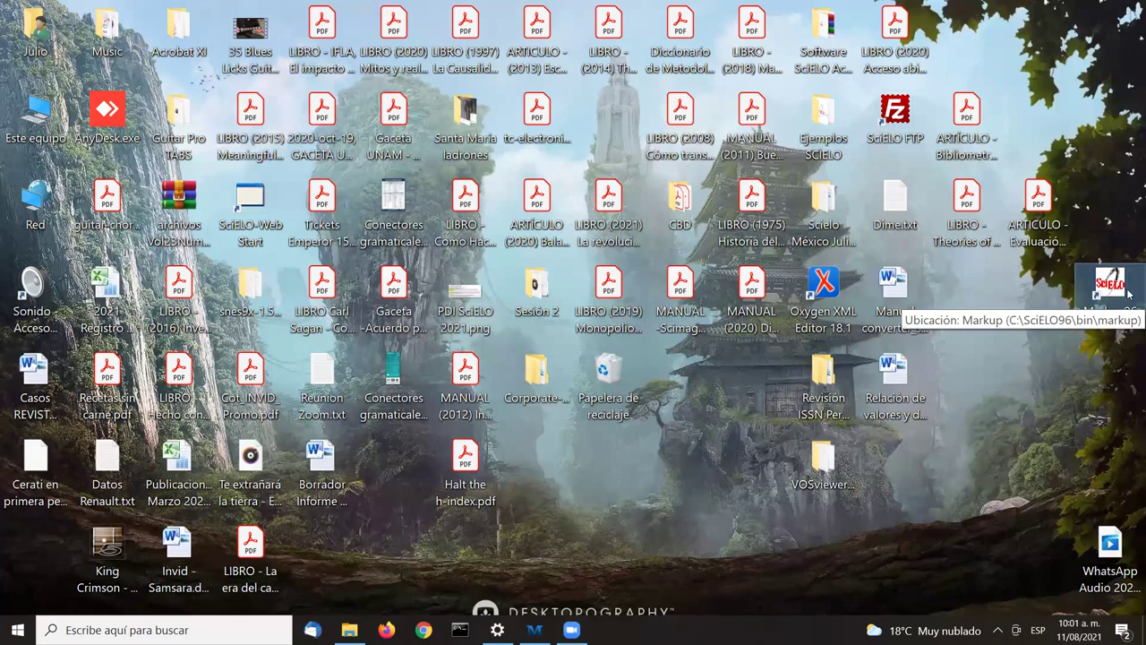
drag(1112, 293, 1116, 369)
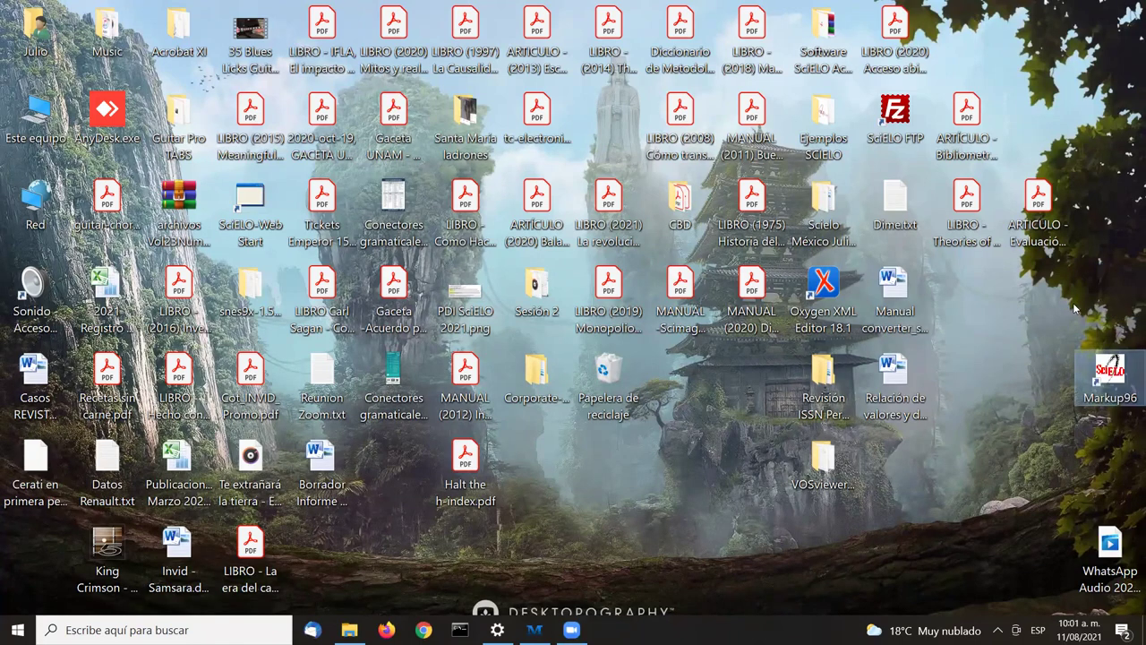
Step: Run Markup96 as administrator and maximize the Word window that it launches
right_click(1110, 376)
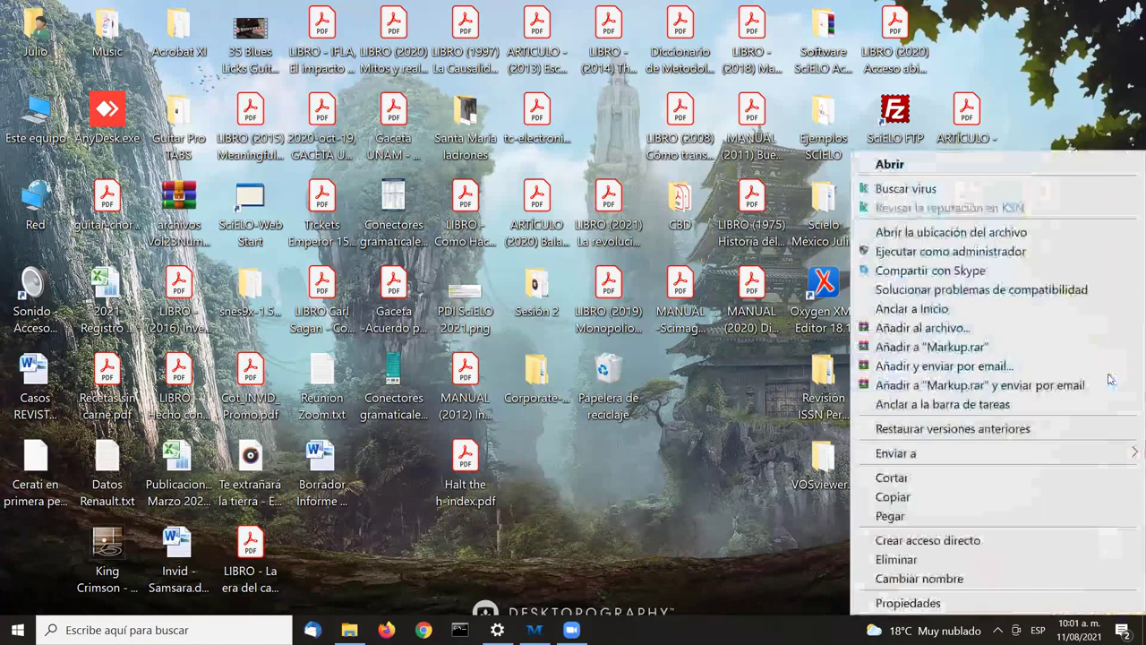
click(1002, 252)
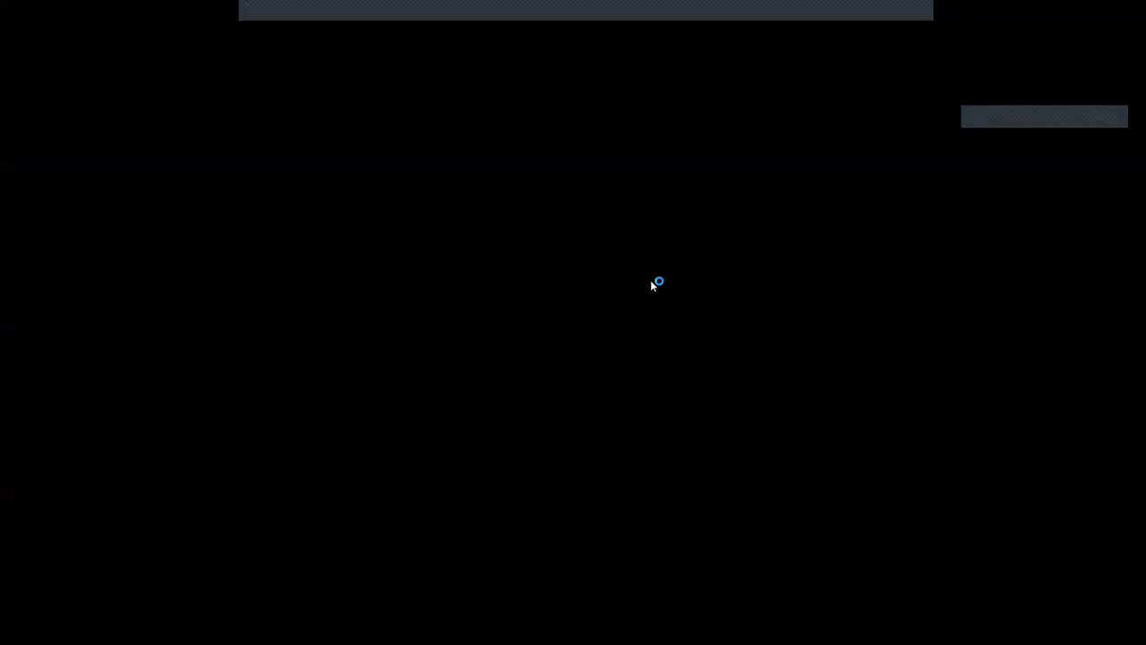
click(589, 471)
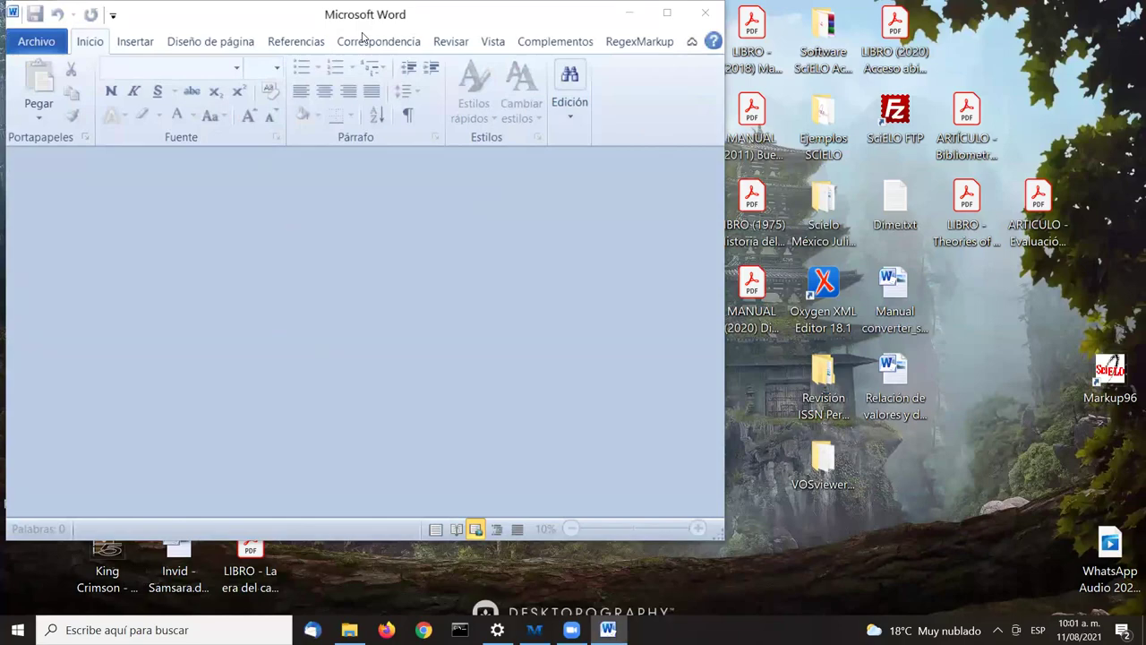
drag(362, 34, 565, 41)
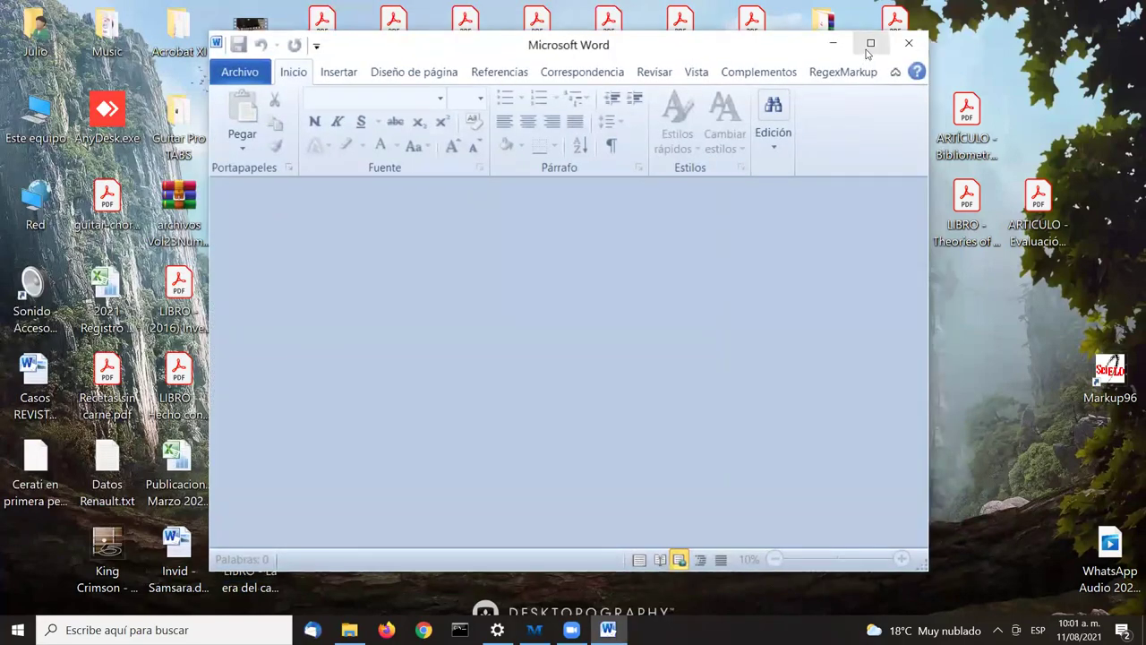
click(832, 43)
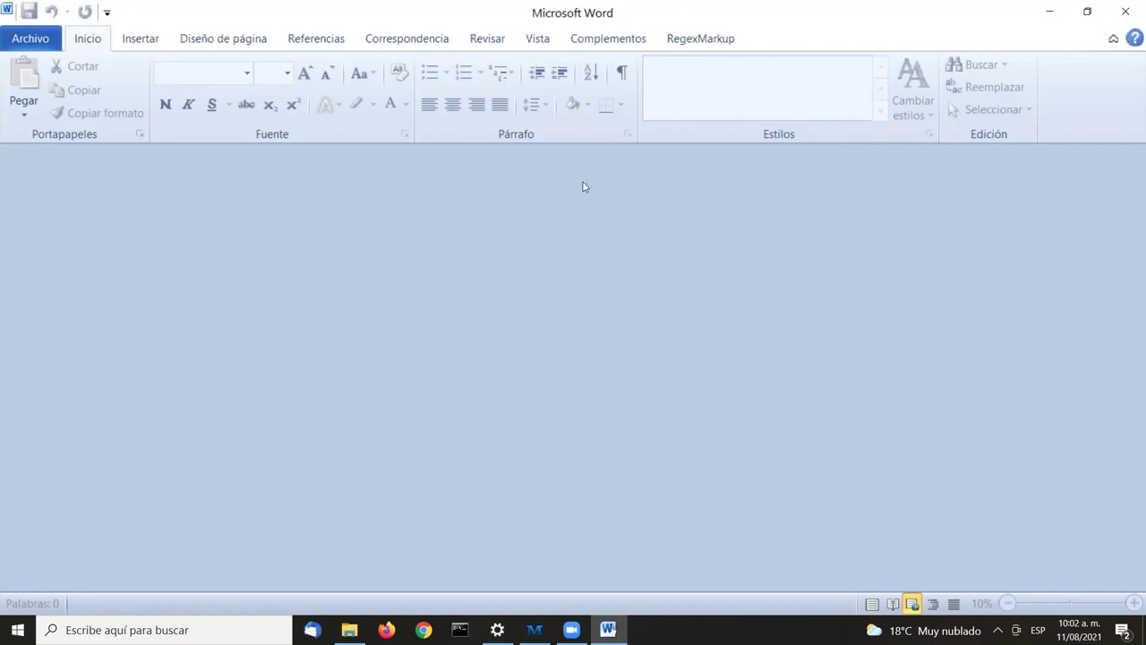
Step: Start opening an existing document and browse to the SciELO\serial folder on drive OS (C:)
click(32, 42)
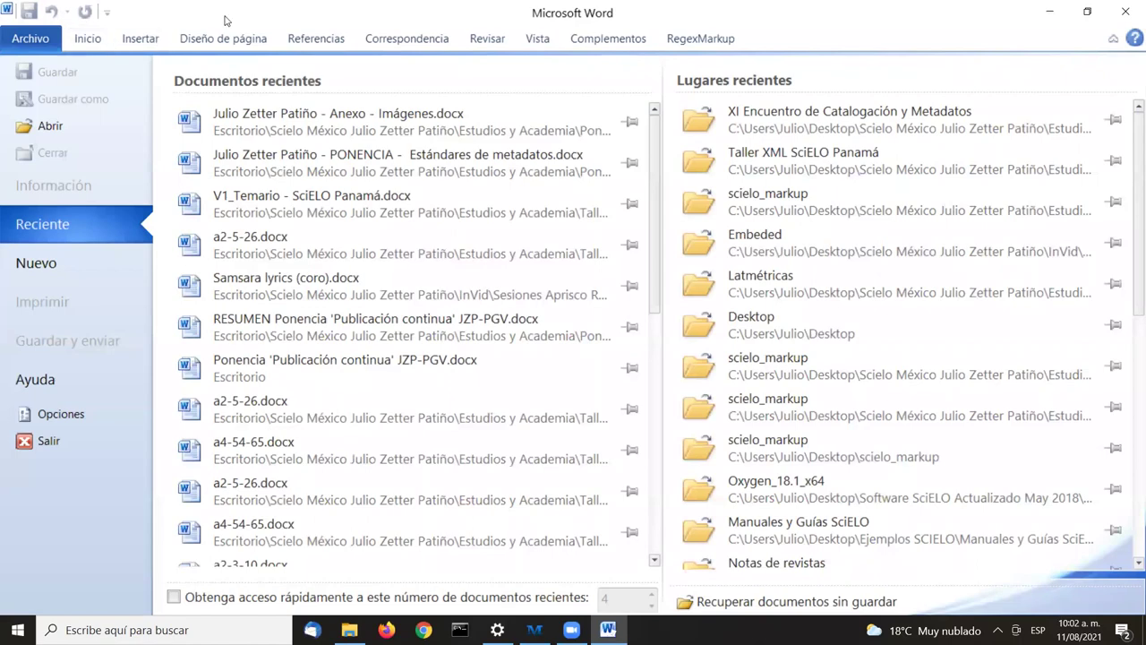
click(631, 49)
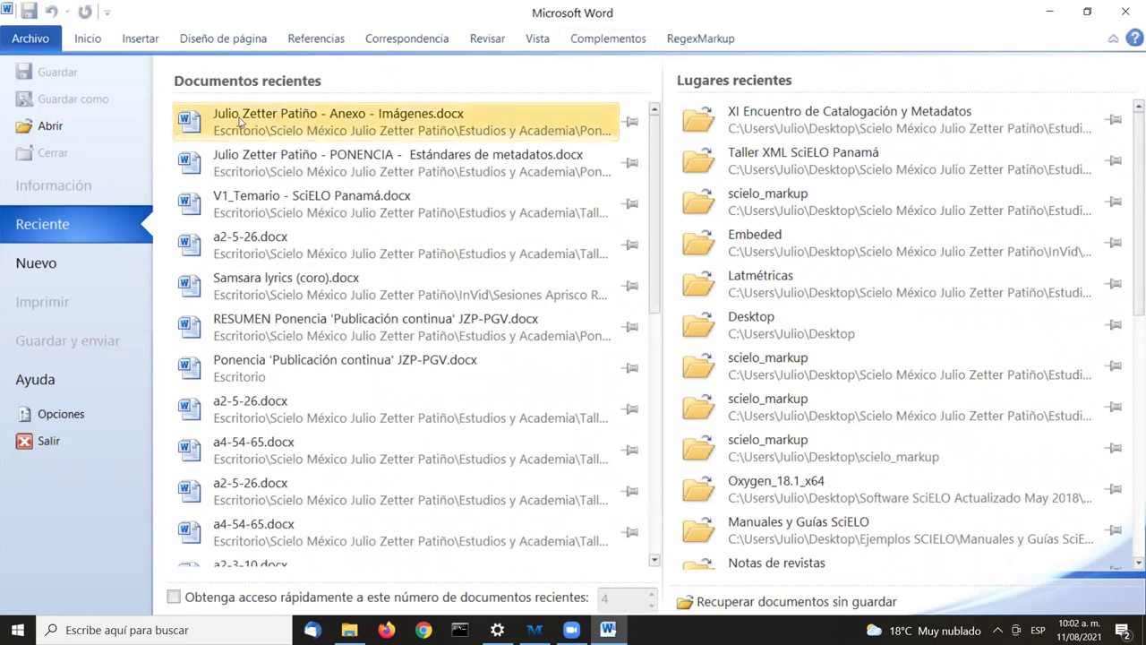
click(77, 130)
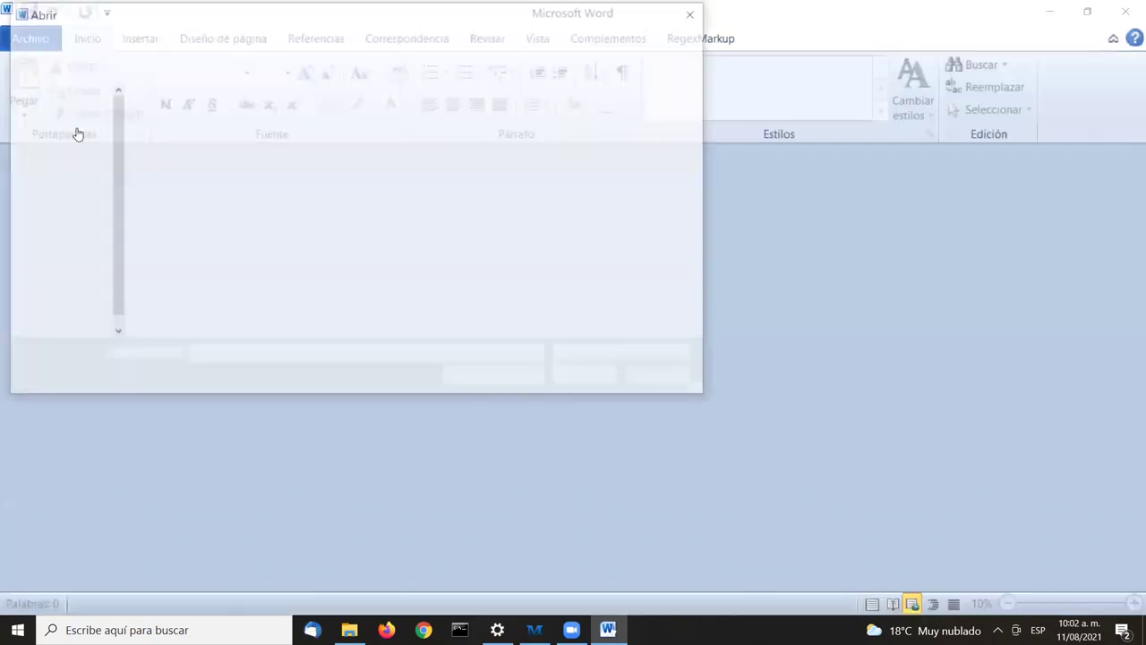
scroll(85, 154, down, 1)
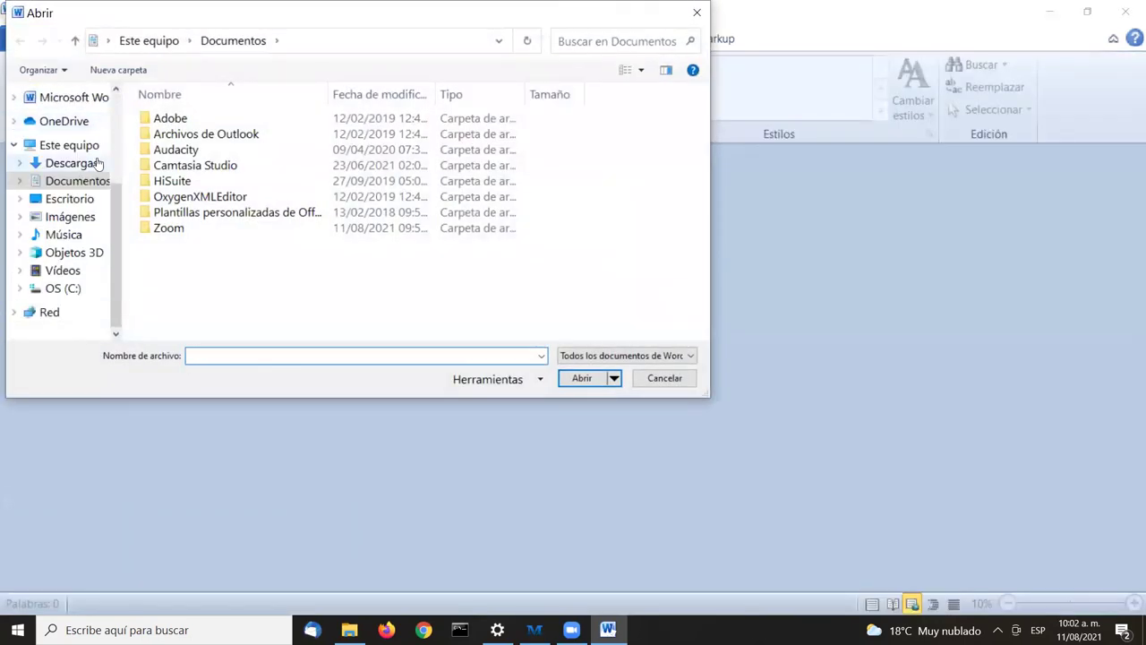
click(79, 295)
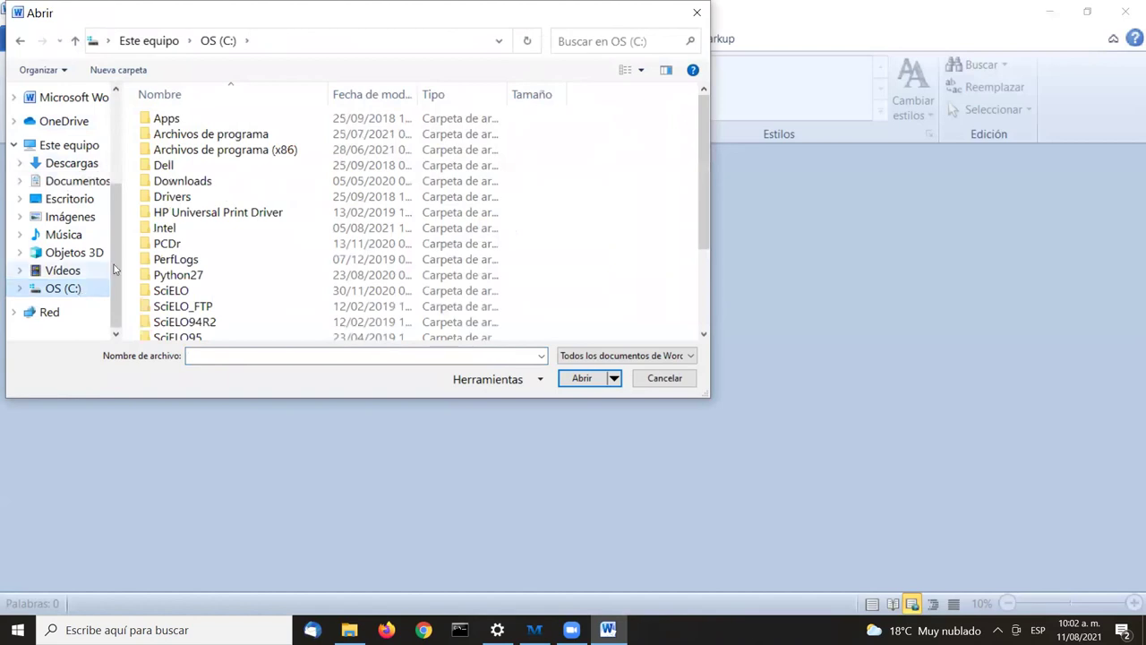
scroll(383, 132, down, 2)
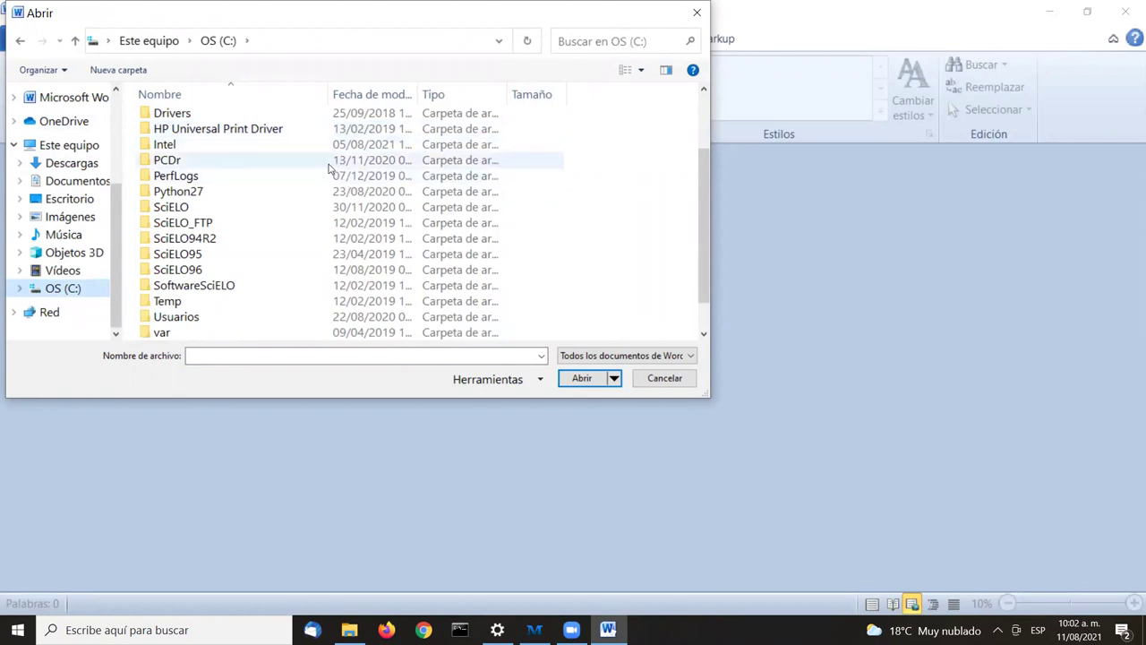
double_click(210, 208)
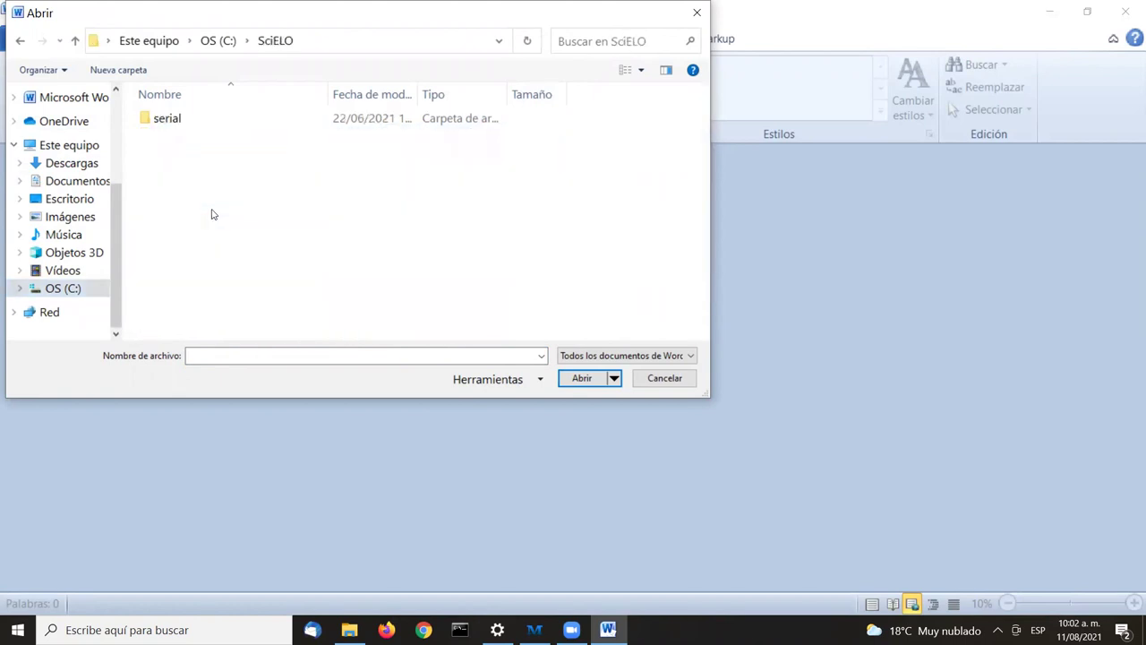
click(248, 119)
double_click(248, 119)
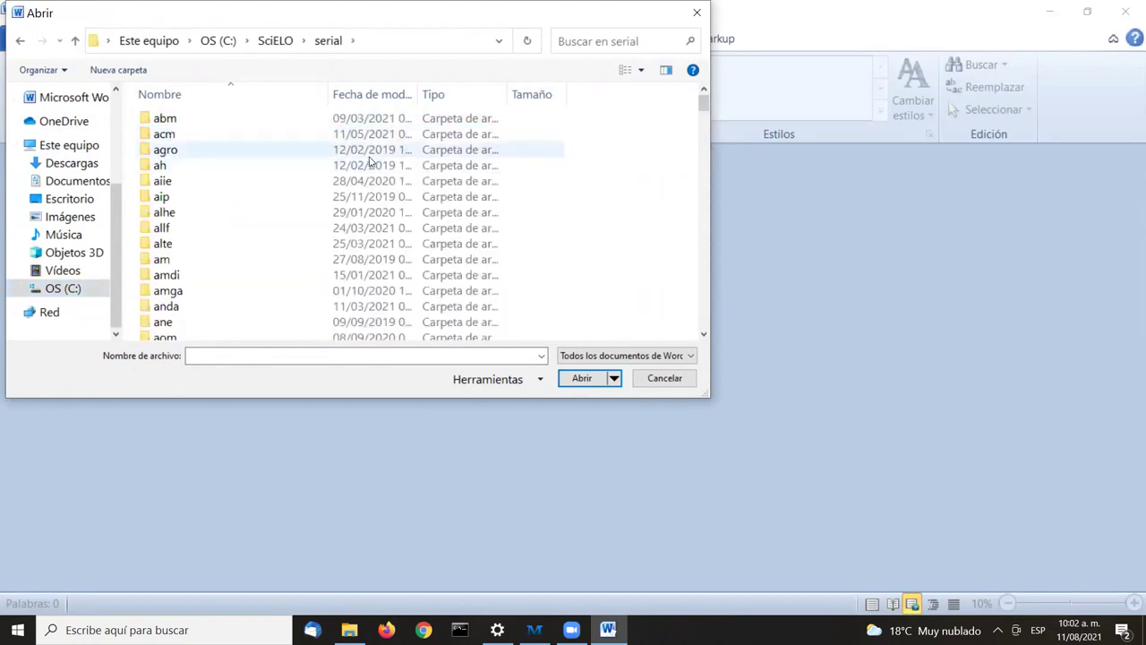
Step: Go into the scielo_markup folder under prode\v52n205\markup_xml
key(p)
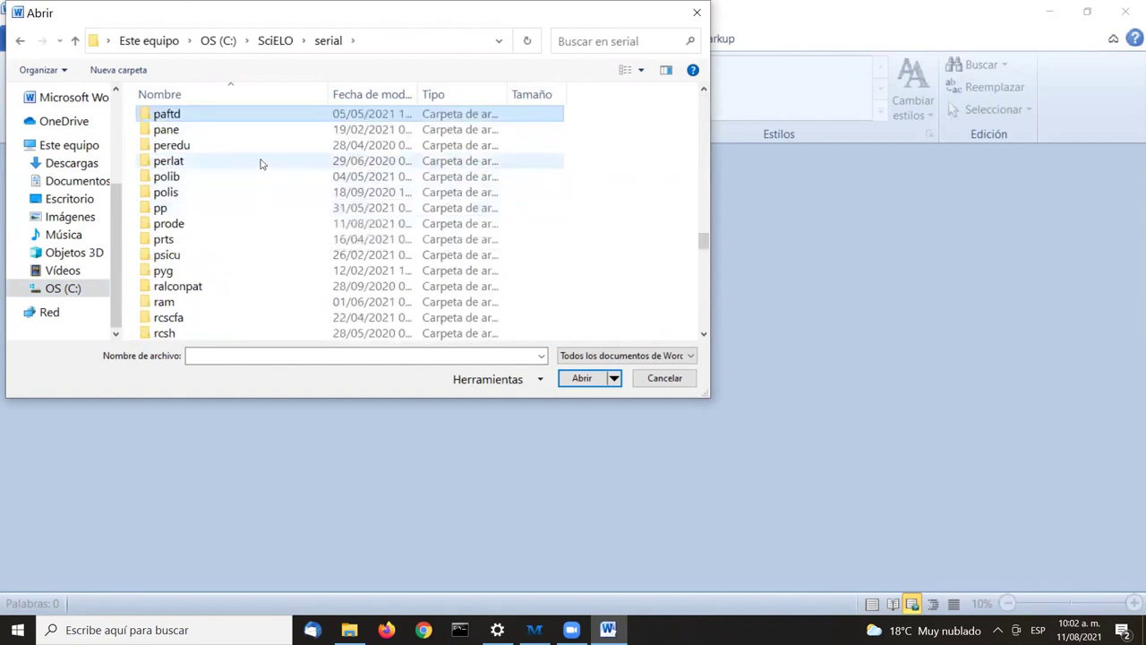
scroll(261, 166, down, 1)
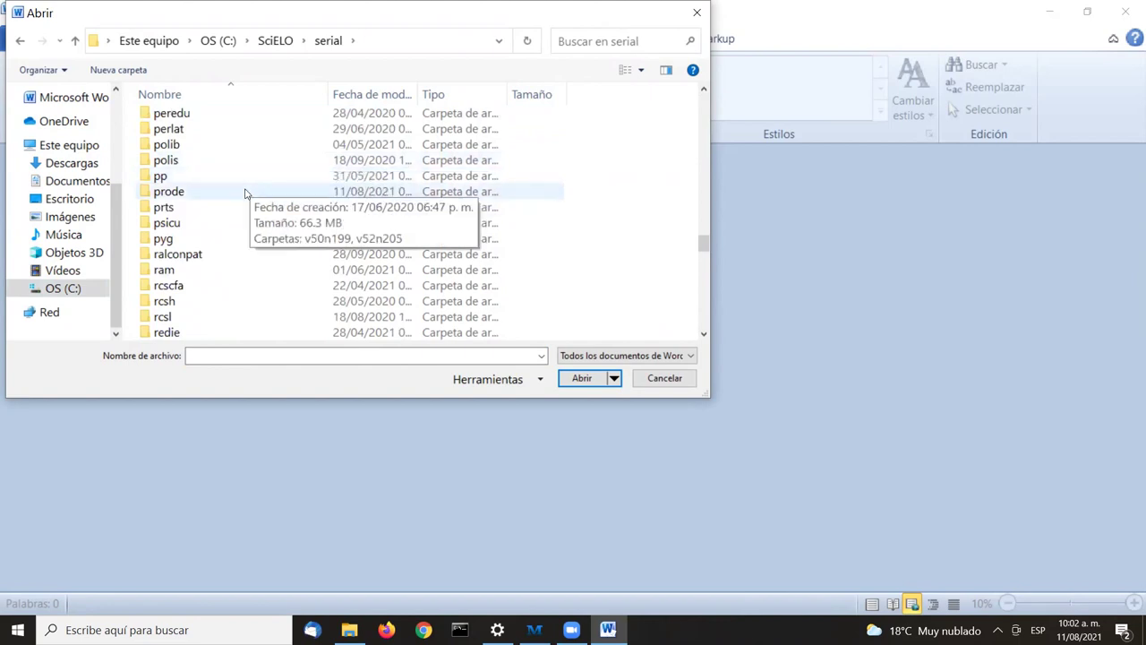
double_click(246, 193)
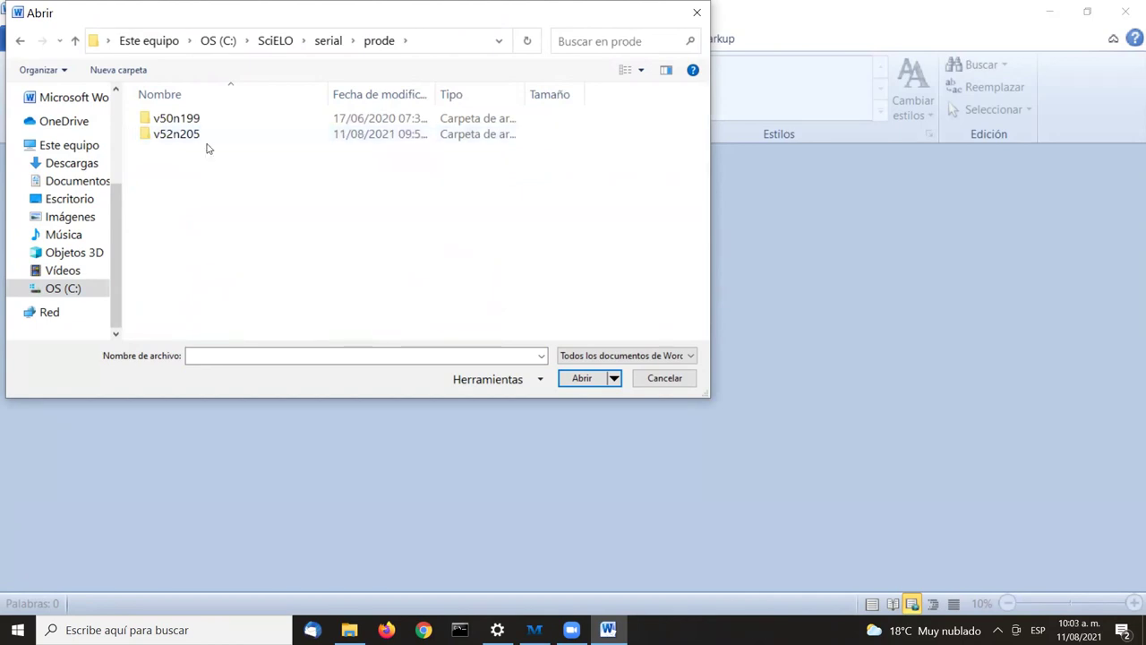
double_click(210, 137)
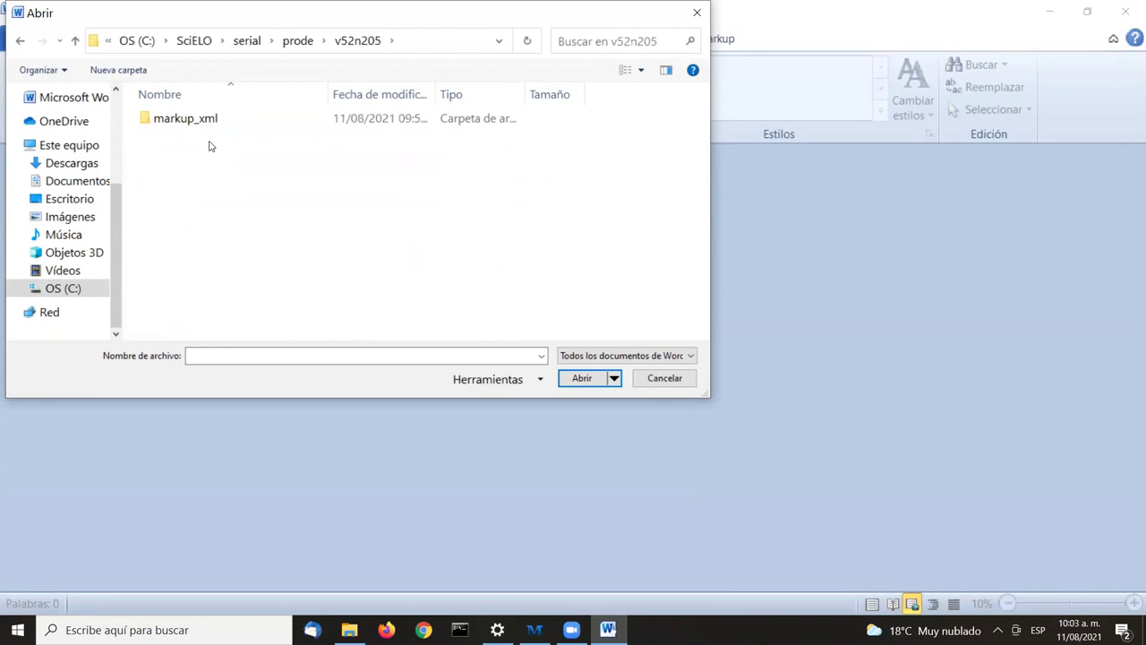
double_click(211, 125)
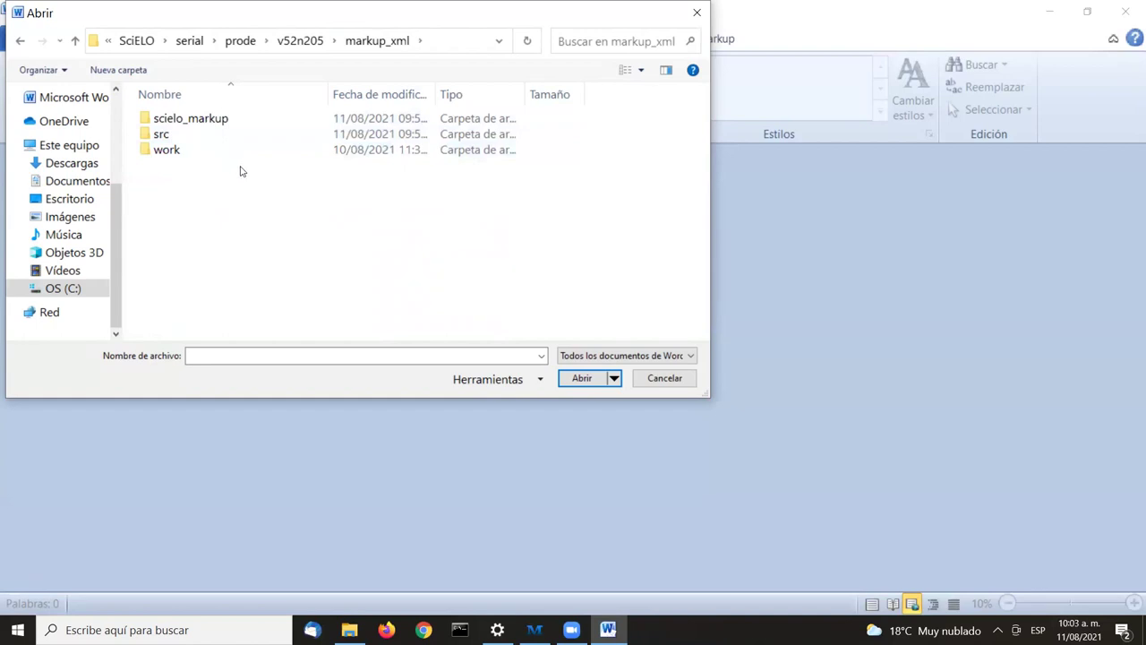
double_click(209, 125)
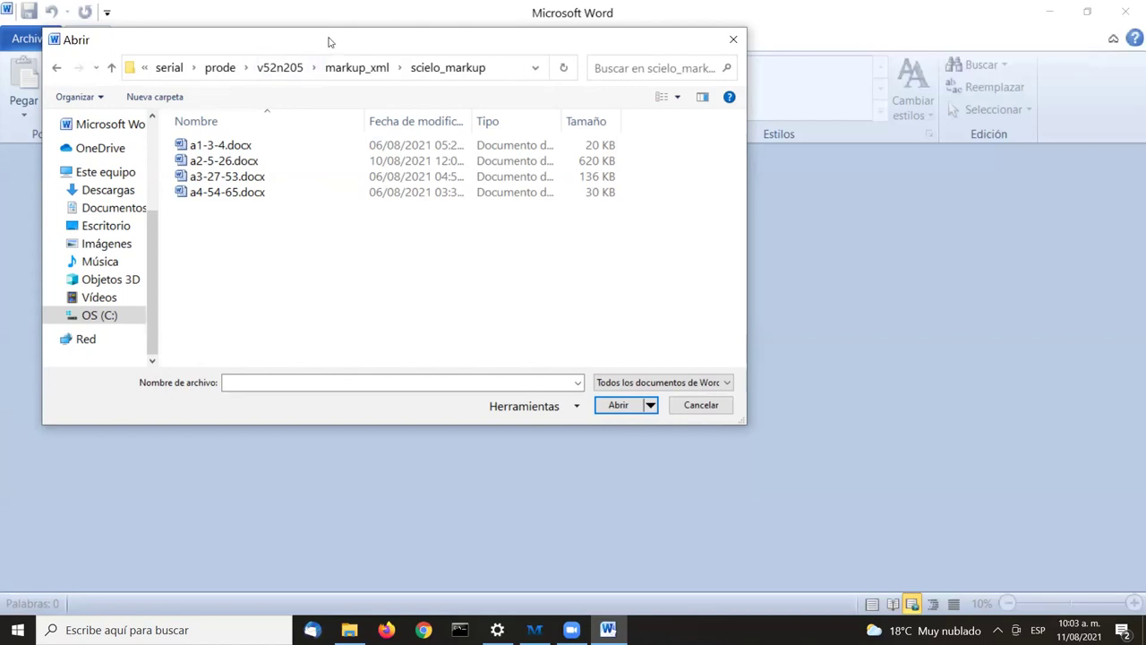
Step: Open the article file a2-5-26.docx and enable editing for it
click(261, 162)
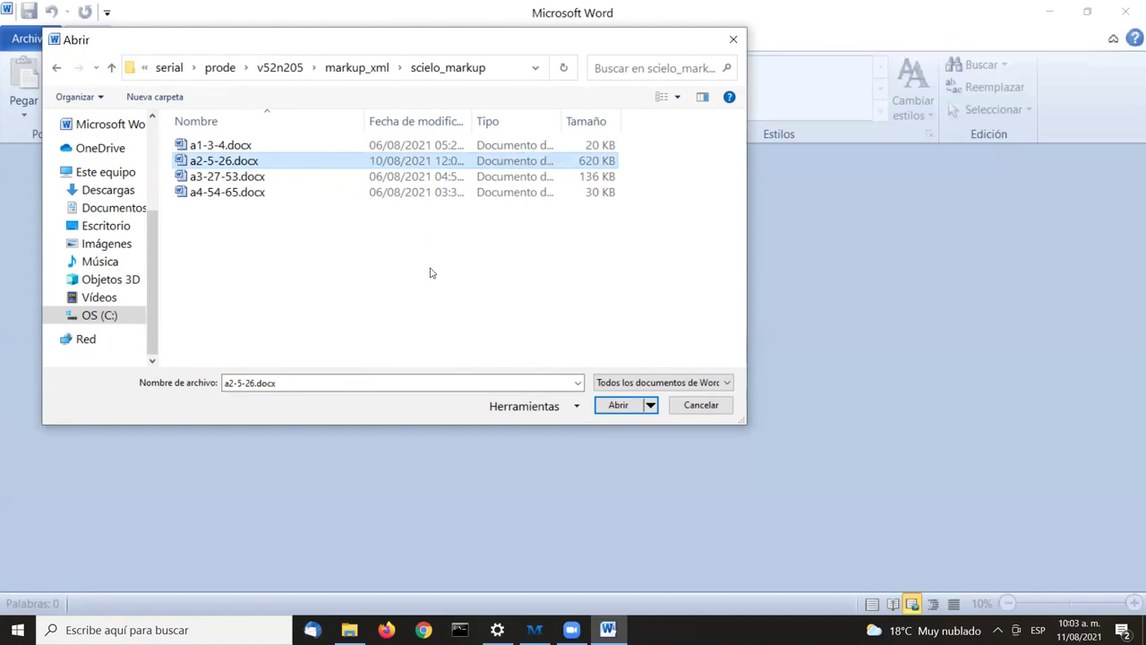
click(616, 407)
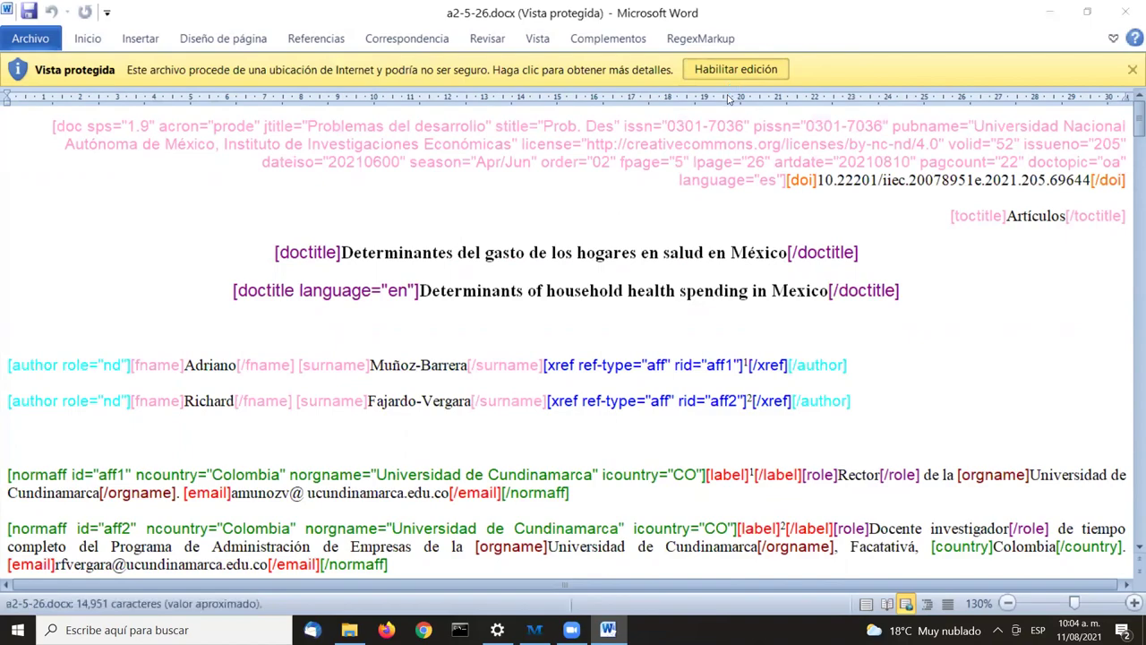
click(733, 72)
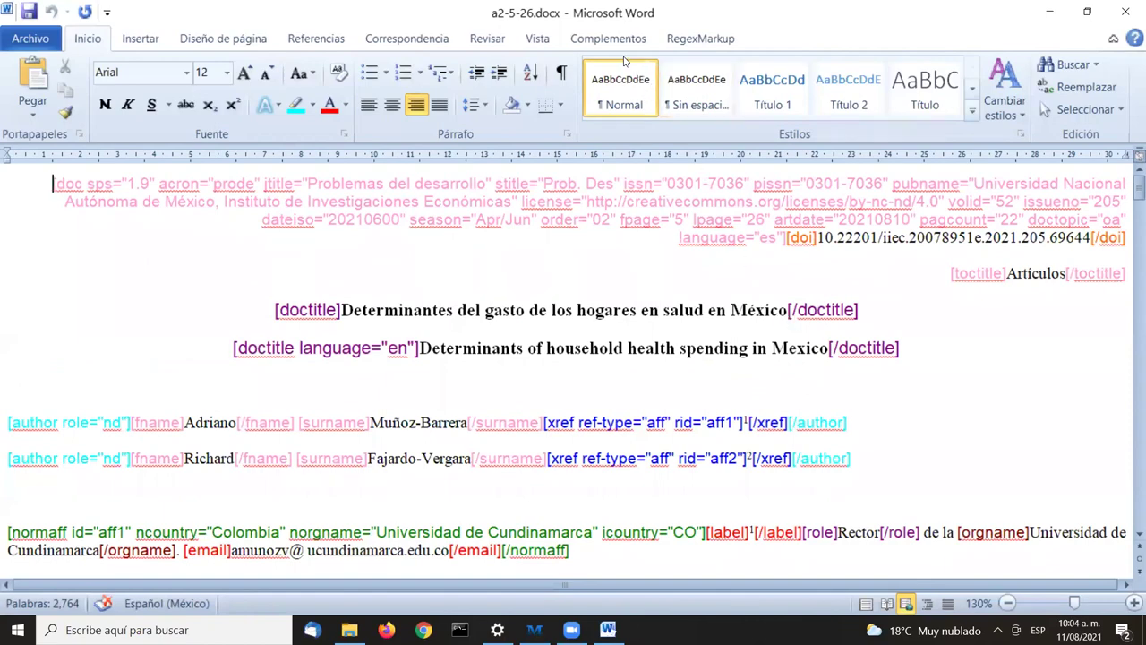
Step: Start the Marcación DTD-SciELO add-in on the document to load the SciELO markup tools
click(596, 38)
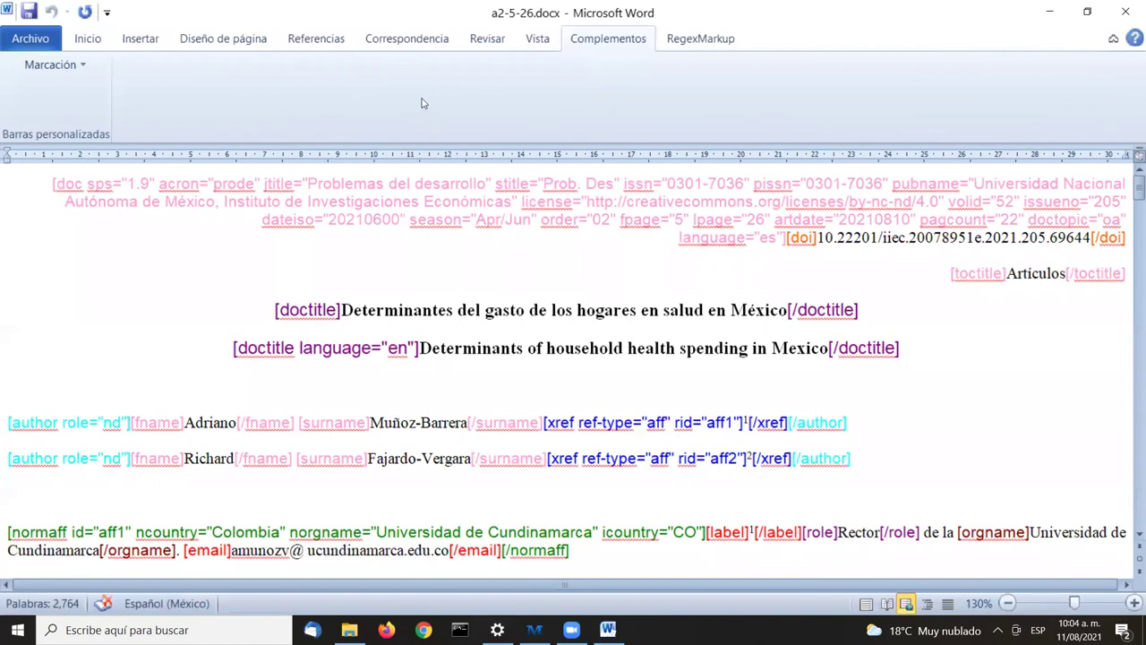
click(63, 65)
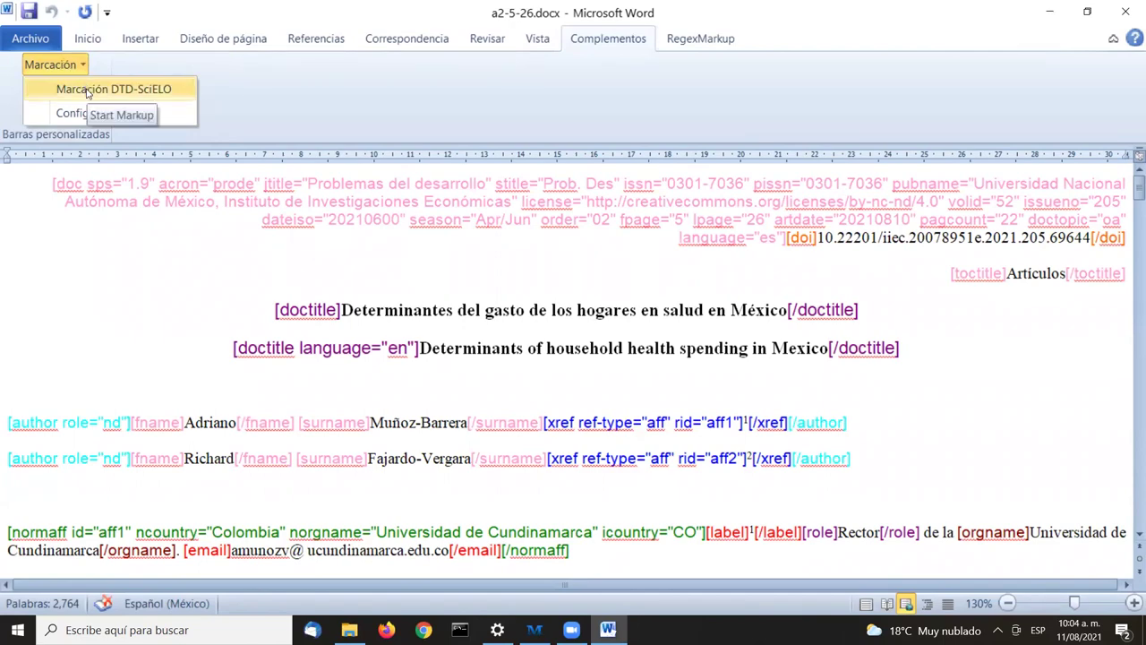
click(604, 42)
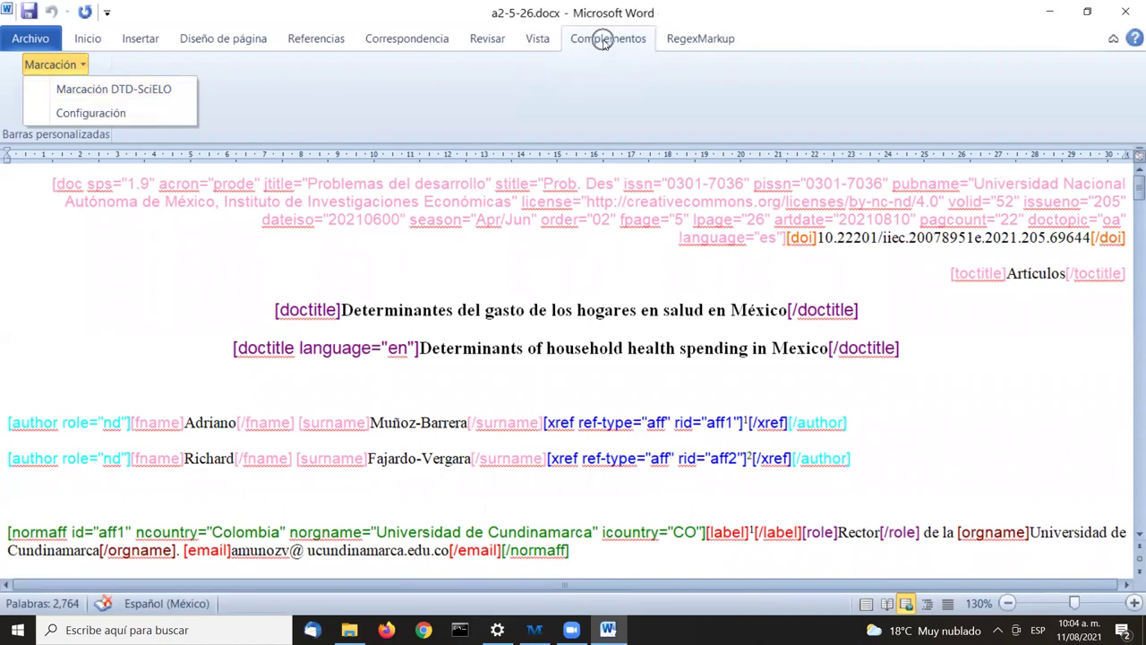
click(605, 42)
click(604, 42)
click(604, 42)
click(604, 42)
click(605, 42)
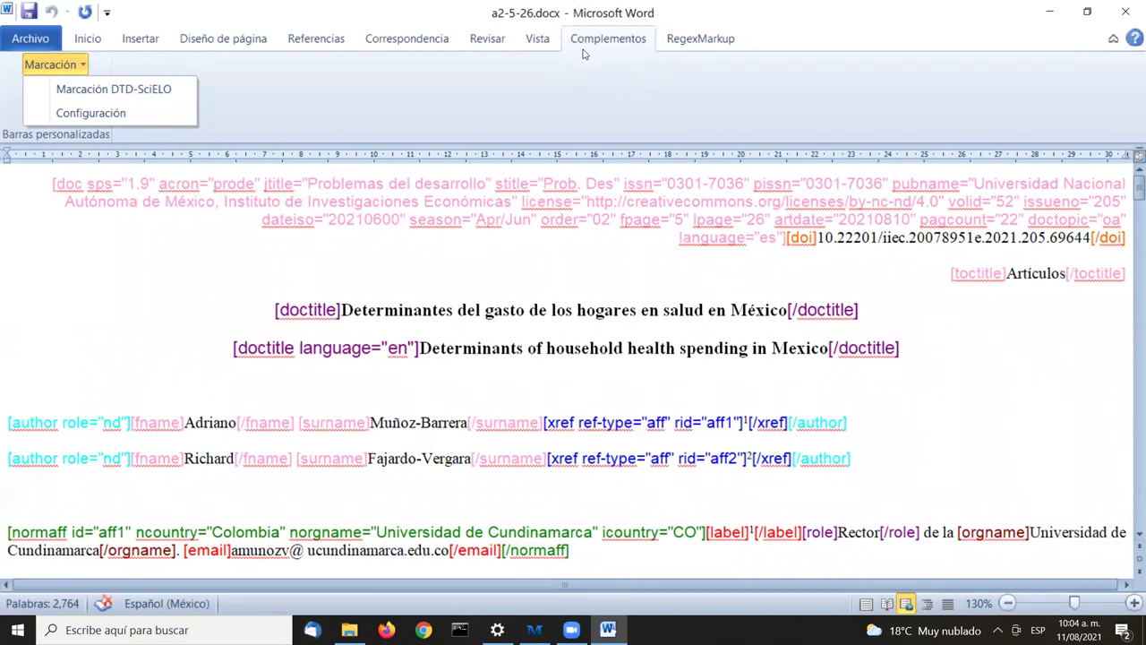
click(92, 93)
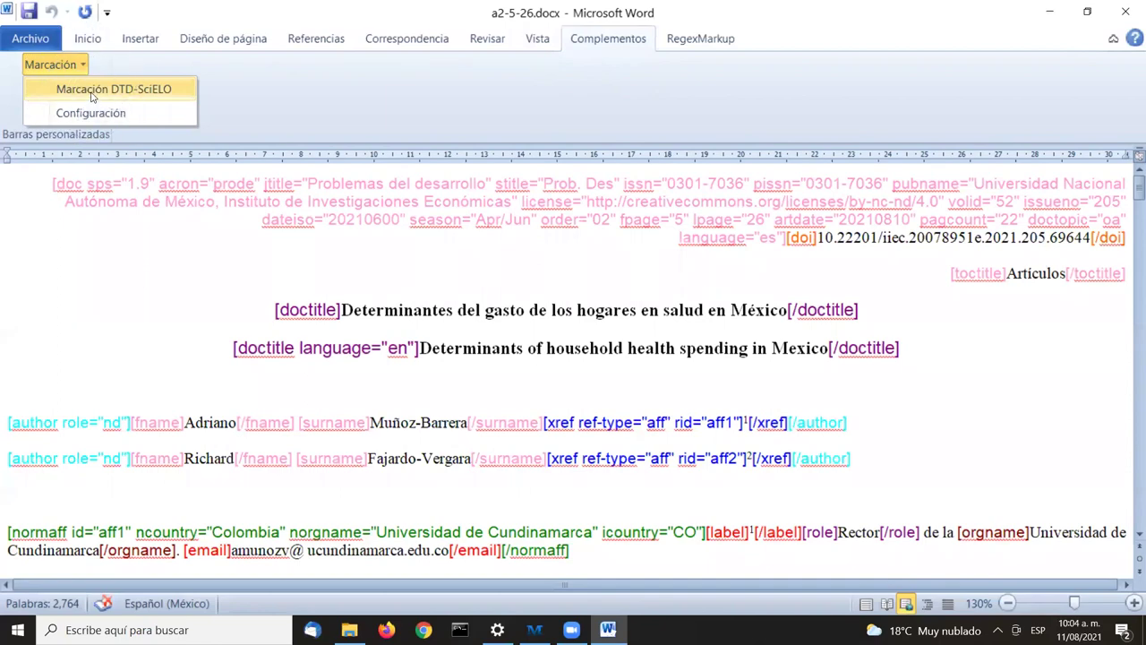
click(91, 94)
click(91, 93)
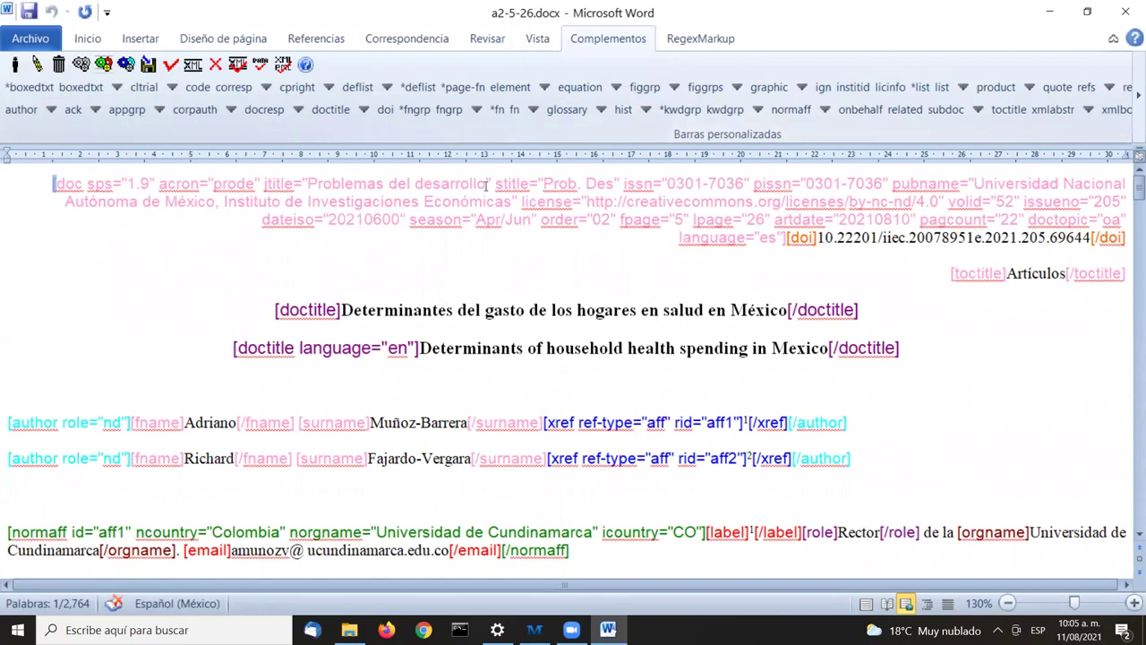
Step: Select the element name doc in the opening tag at the start of the document
click(422, 201)
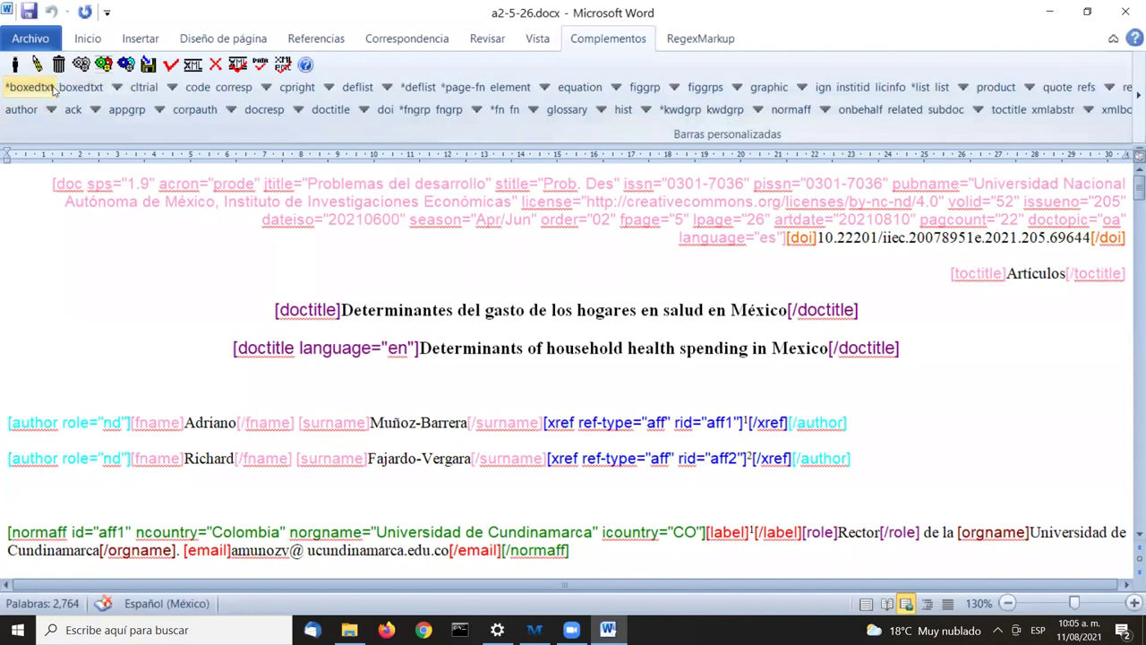
double_click(73, 184)
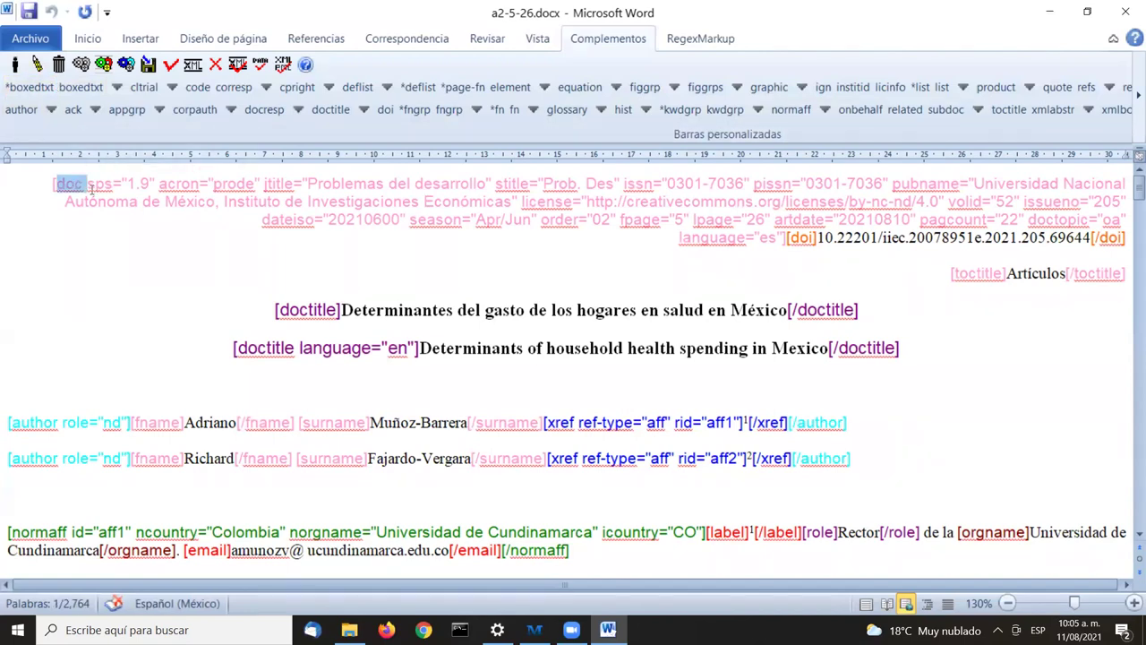